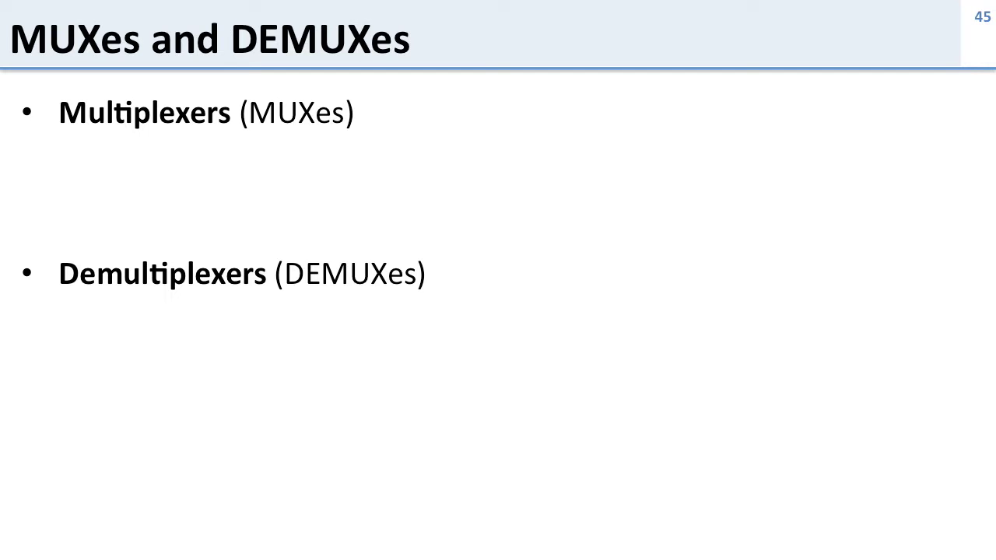
Reveal the 'Choose from multiple inputs' bullet on the MUXes and DEMUXes slide
{"action": "key", "text": "Right"}
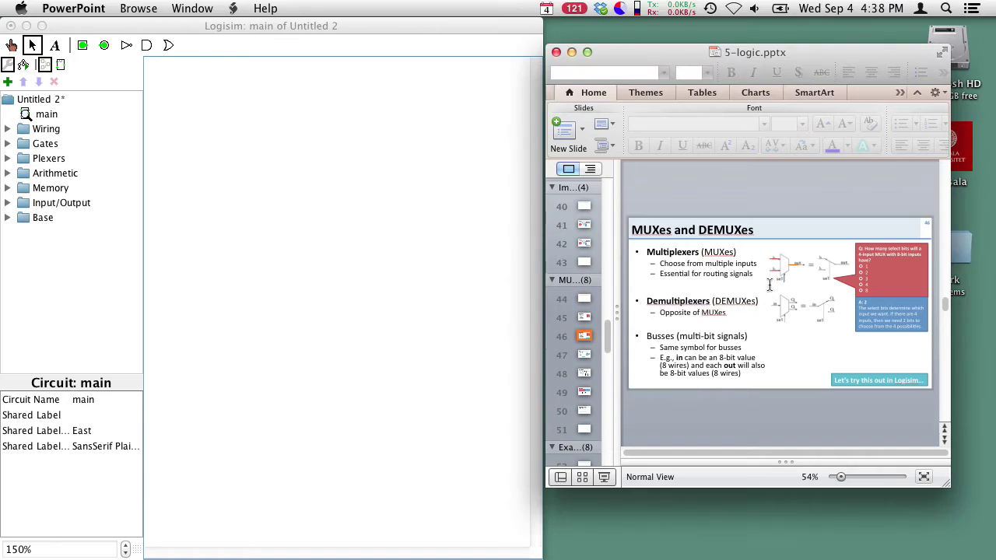
Place a Plexers multiplexer on the canvas with 2 select bits and 8 data bits
{"action": "left_click", "coordinate": [363, 262]}
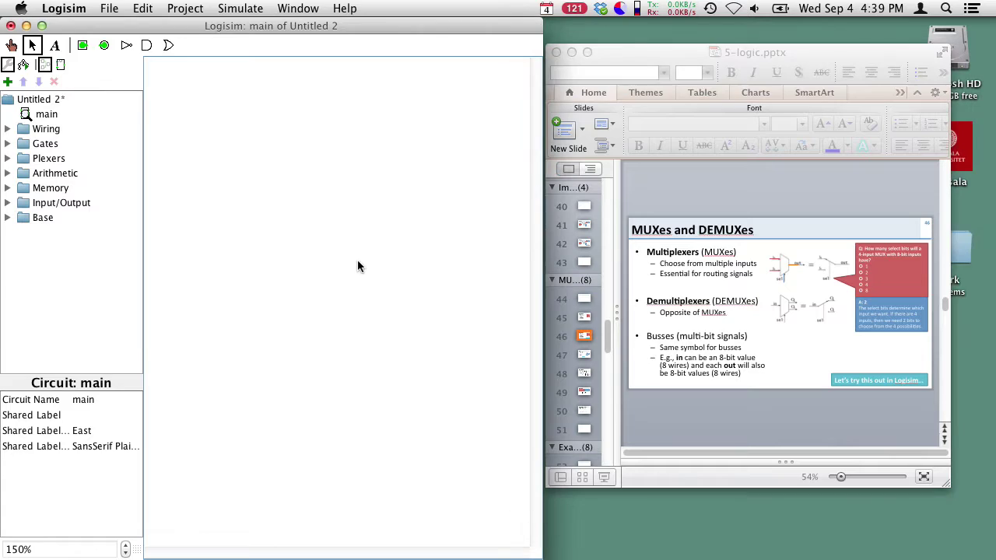
{"action": "left_click", "coordinate": [7, 159]}
{"action": "left_click", "coordinate": [62, 174]}
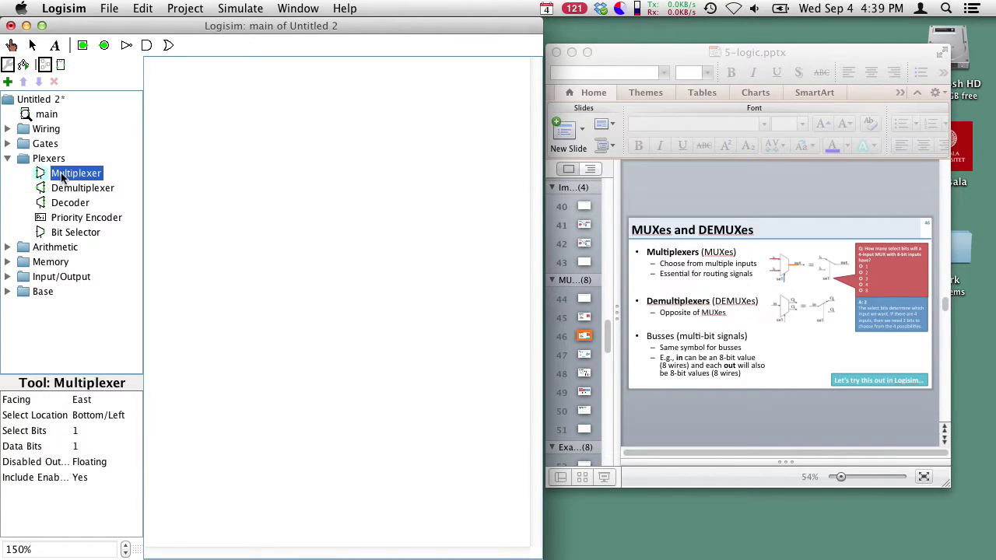
{"action": "left_click", "coordinate": [345, 257]}
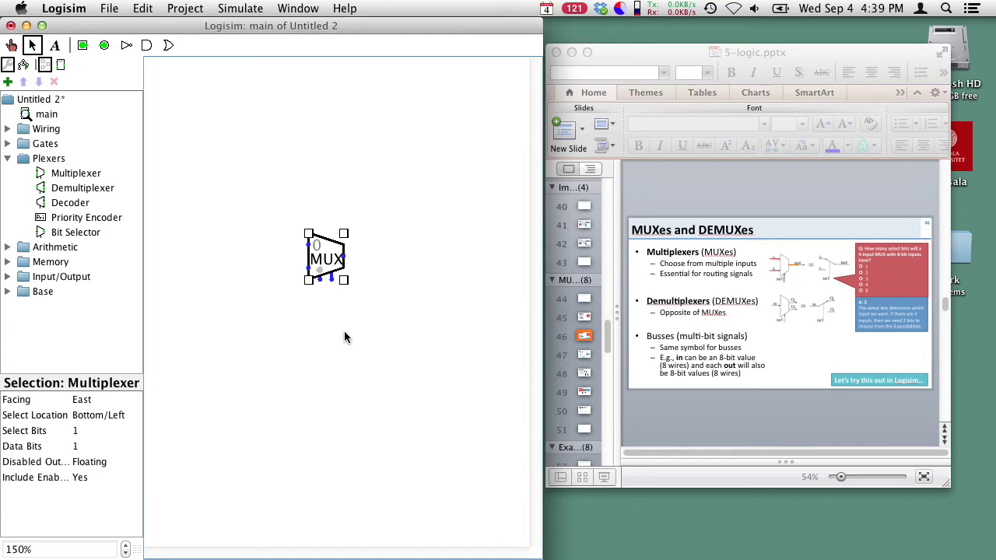
{"action": "left_click", "coordinate": [82, 432]}
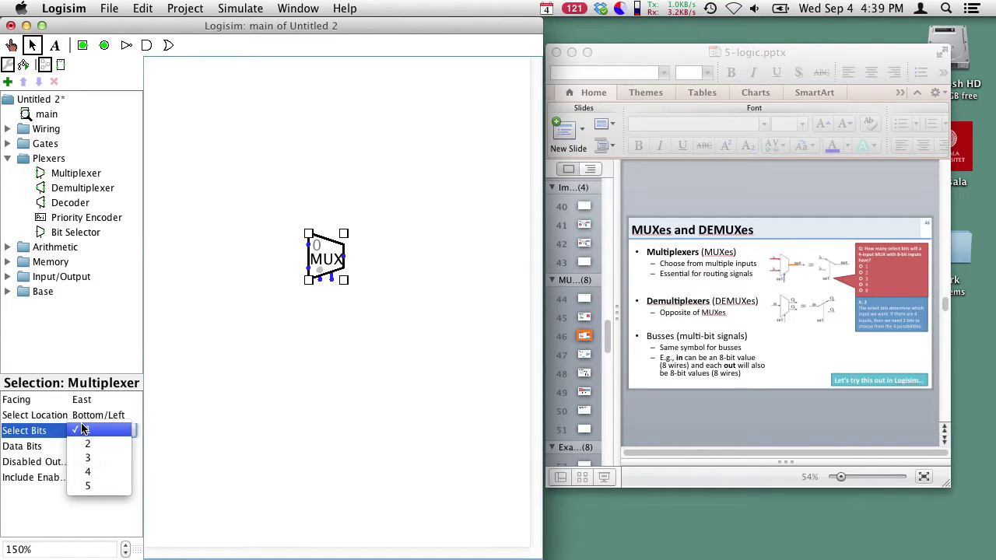
{"action": "left_click", "coordinate": [99, 445]}
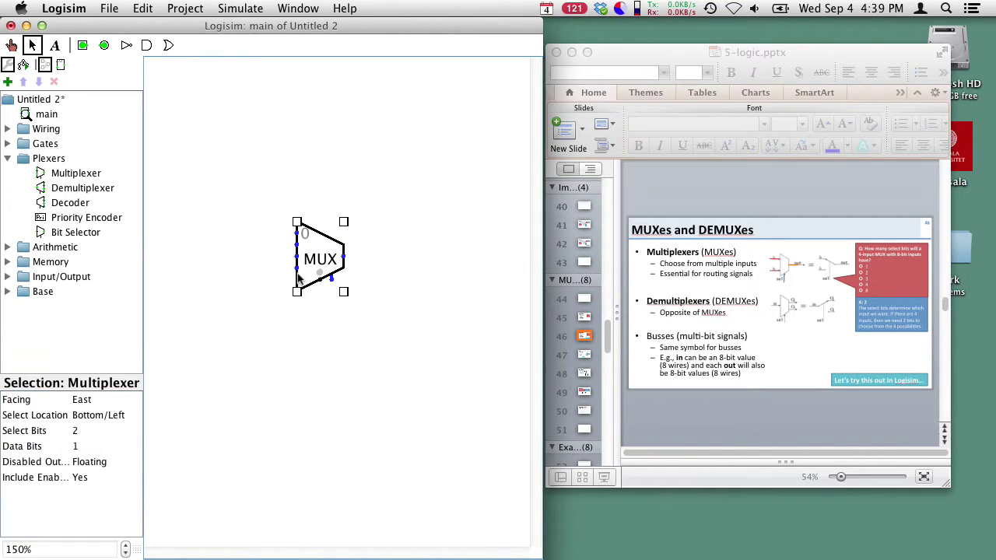
{"action": "left_click", "coordinate": [81, 446]}
{"action": "left_click", "coordinate": [109, 432]}
{"action": "left_click", "coordinate": [8, 129]}
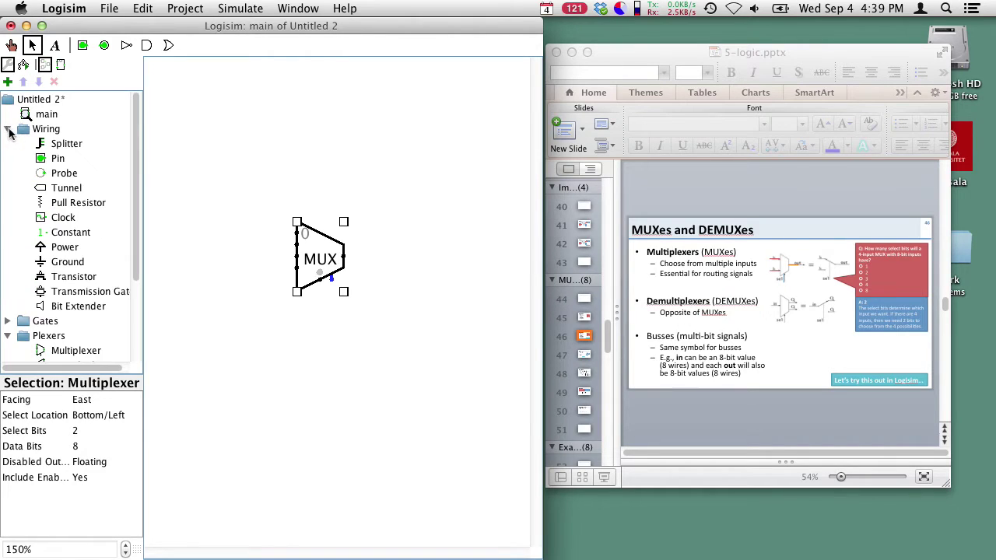
Place an 8-bit constant of value 0x1 wired to the multiplexer's first input
{"action": "left_click", "coordinate": [69, 232]}
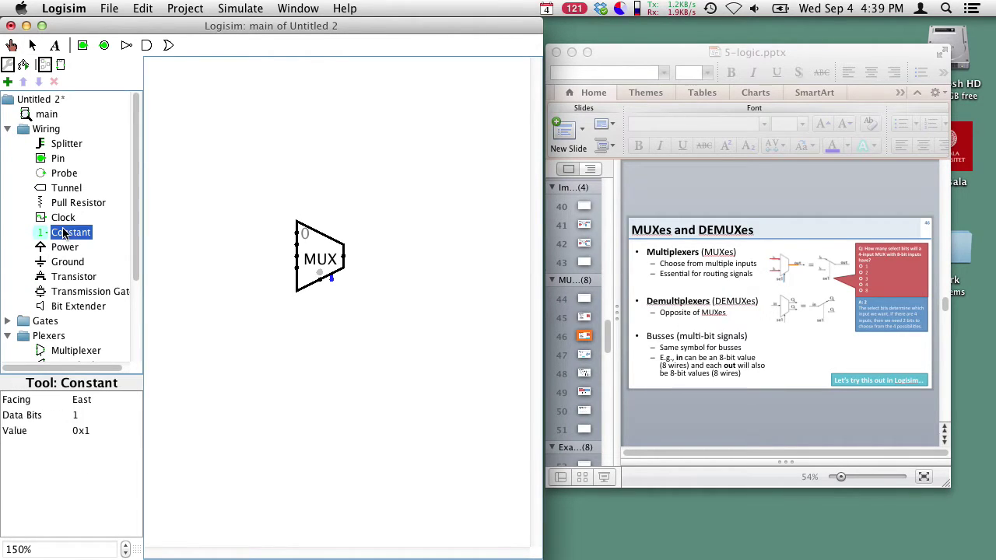
{"action": "left_click", "coordinate": [226, 218]}
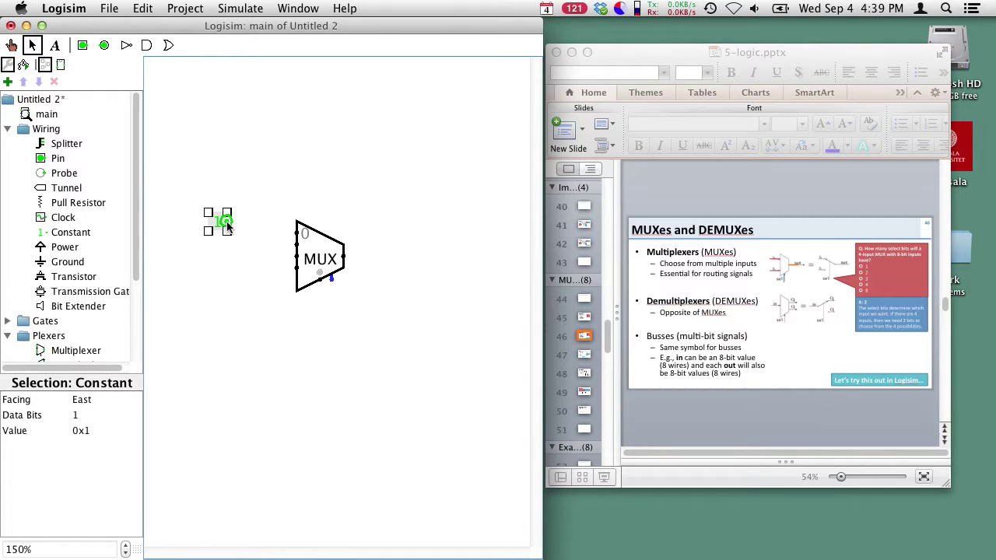
{"action": "left_click_drag", "start_coordinate": [226, 222], "coordinate": [296, 231]}
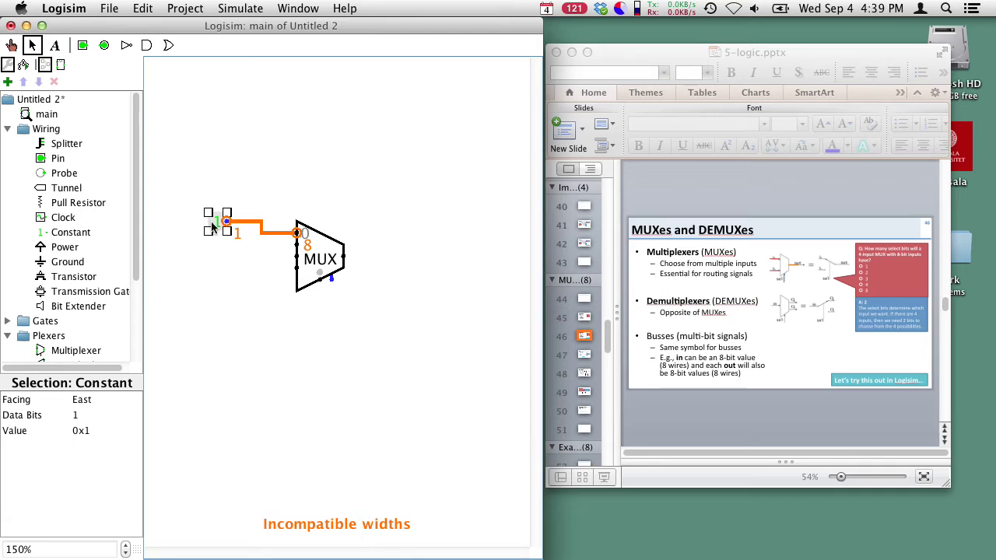
{"action": "left_click", "coordinate": [82, 415]}
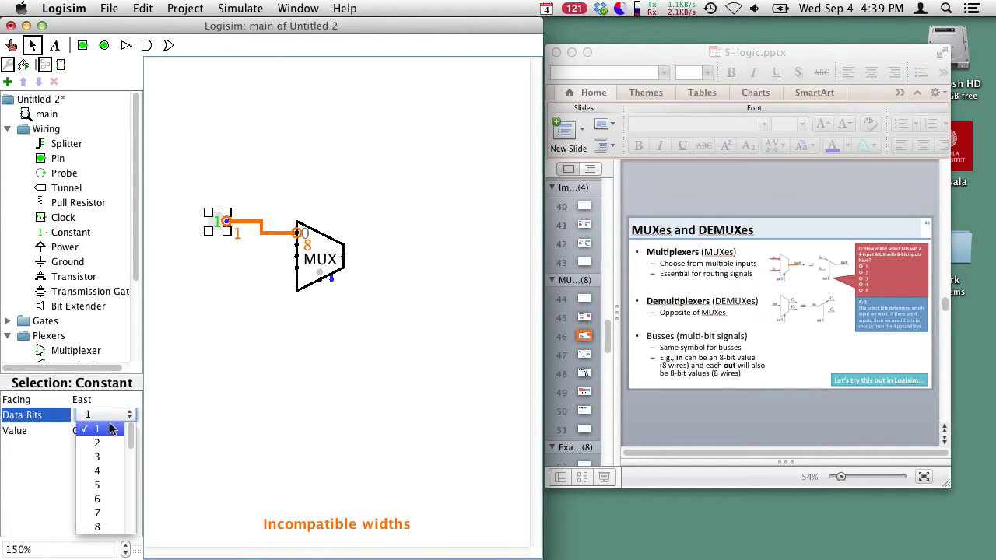
{"action": "left_click", "coordinate": [100, 526]}
{"action": "left_click", "coordinate": [91, 430]}
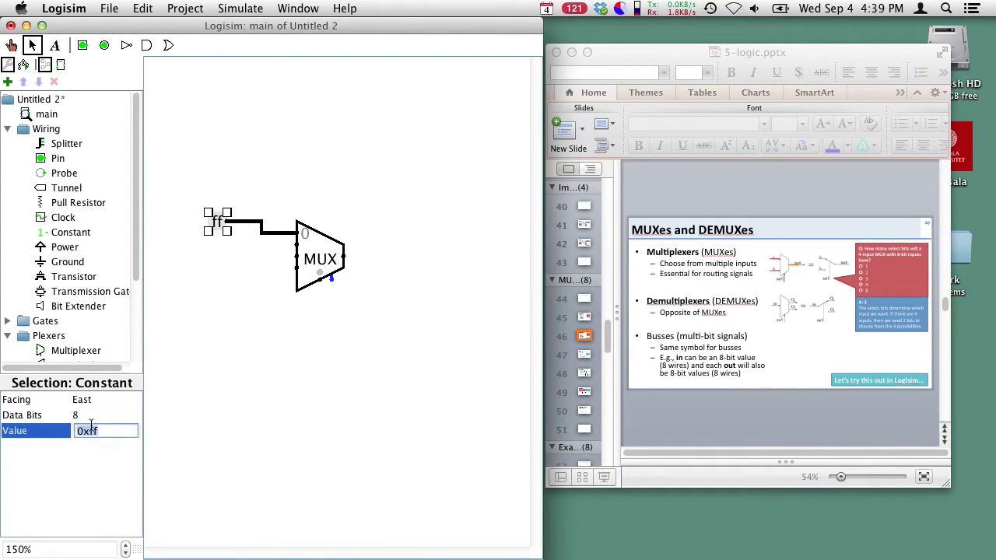
{"action": "type", "text": "0x1"}
{"action": "key", "text": "Return"}
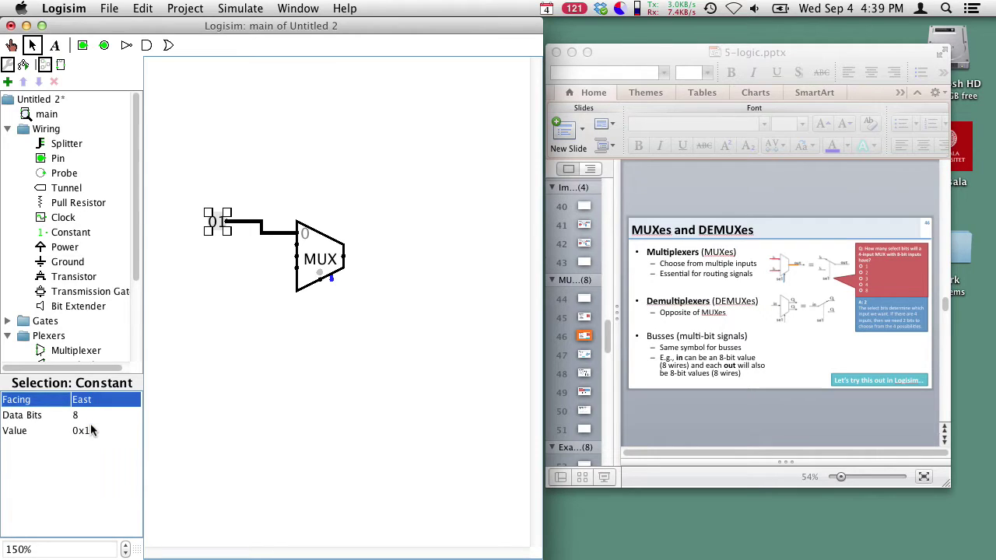
{"action": "left_click", "coordinate": [218, 241]}
Add two more constants below it with values 02 and 04
{"action": "left_click", "coordinate": [216, 259]}
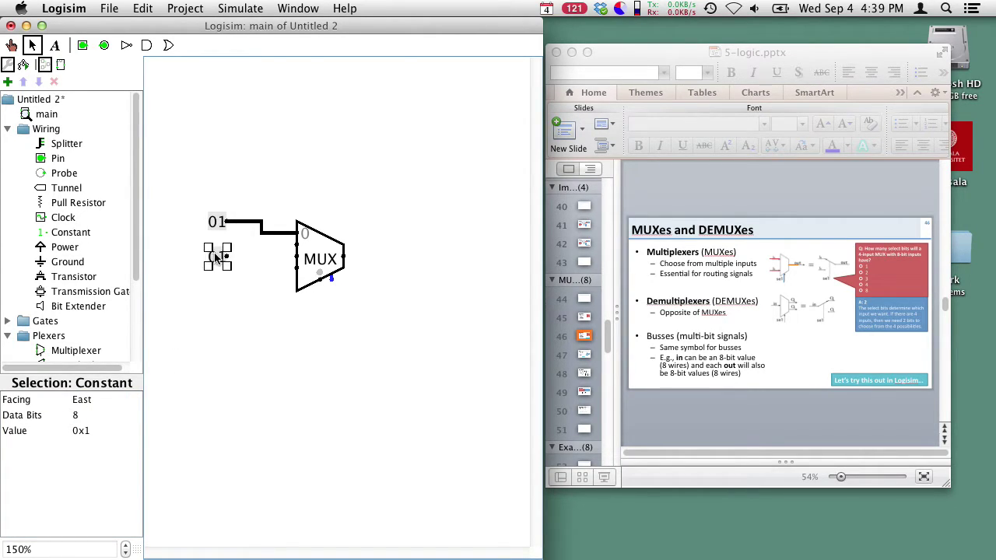
{"action": "left_click", "coordinate": [94, 430]}
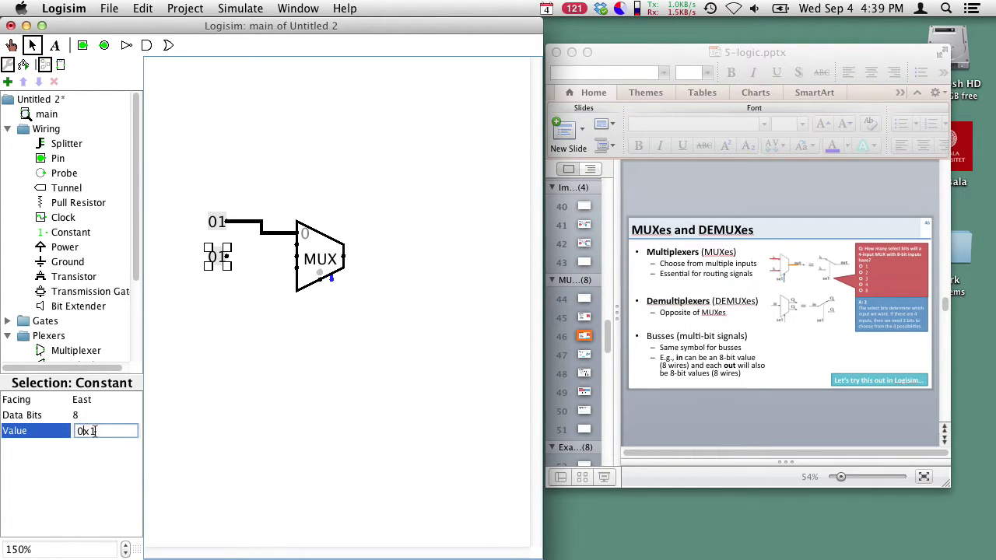
{"action": "type", "text": "2"}
{"action": "key", "text": "Return"}
{"action": "left_click", "coordinate": [214, 338]}
{"action": "left_click_drag", "start_coordinate": [218, 258], "coordinate": [230, 270]}
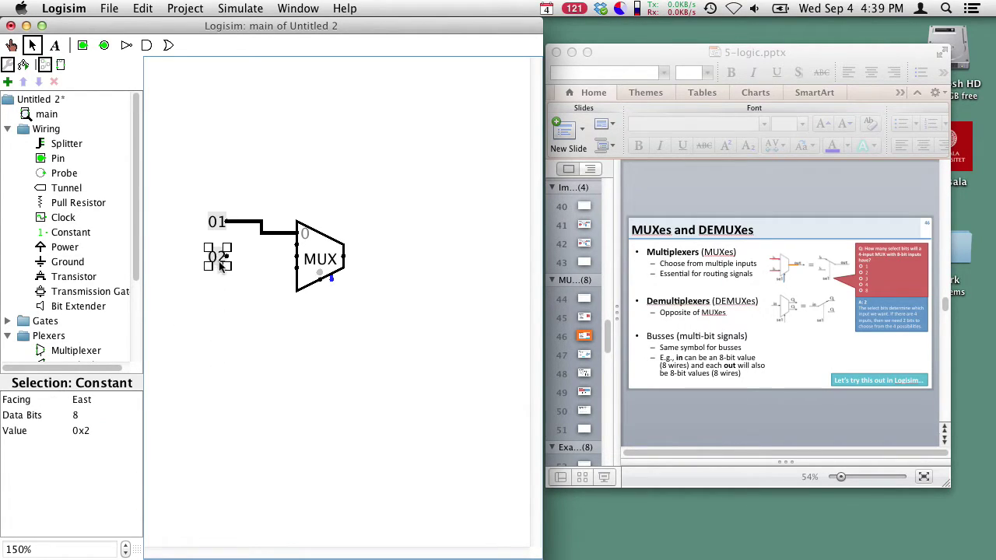
{"action": "left_click", "coordinate": [215, 292]}
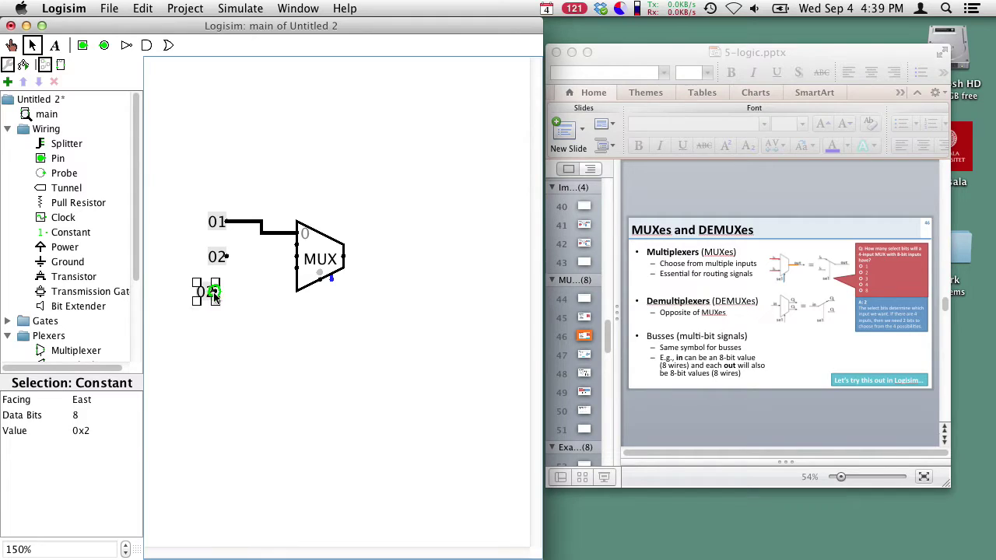
{"action": "left_click", "coordinate": [87, 431]}
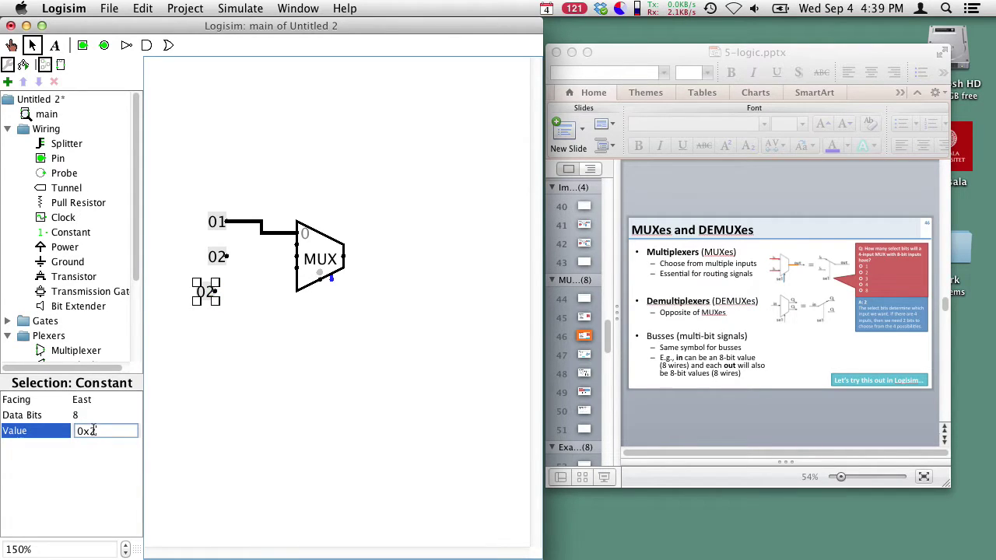
{"action": "double_click", "coordinate": [110, 430]}
{"action": "type", "text": "4"}
{"action": "key", "text": "Return"}
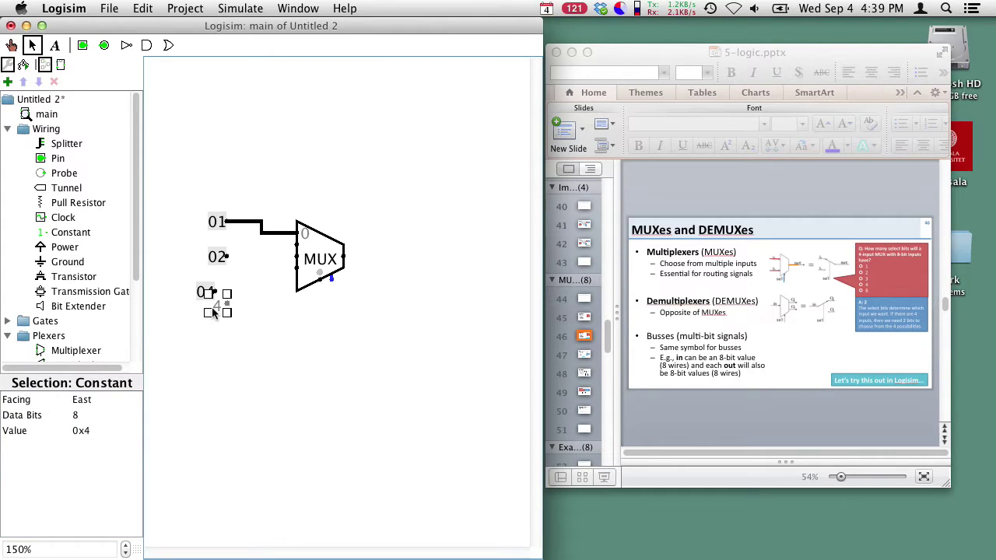
Add a fourth constant of value 09 and wire the 02 and 09 constants to the multiplexer
{"action": "left_click", "coordinate": [212, 327]}
{"action": "left_click", "coordinate": [88, 430]}
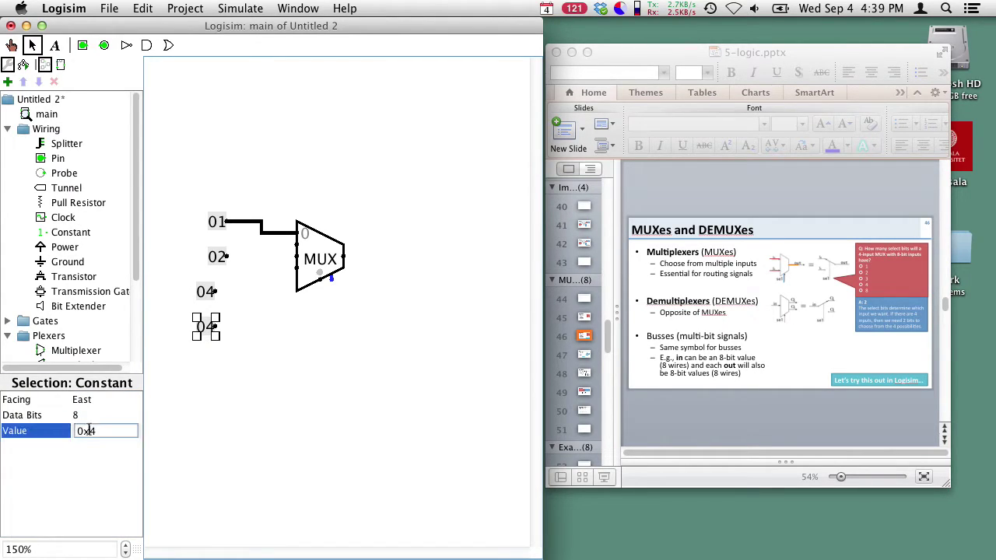
{"action": "key", "text": "BackSpace"}
{"action": "type", "text": "9"}
{"action": "key", "text": "Return"}
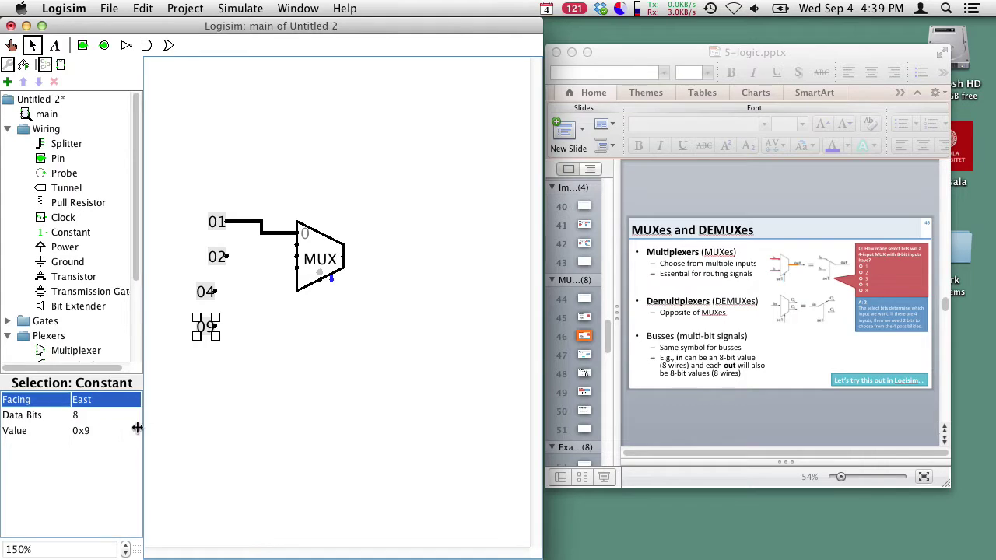
{"action": "mouse_move", "coordinate": [225, 256]}
{"action": "left_mouse_down"}
{"action": "mouse_move", "coordinate": [296, 258]}
{"action": "mouse_move", "coordinate": [223, 293]}
{"action": "left_mouse_up"}
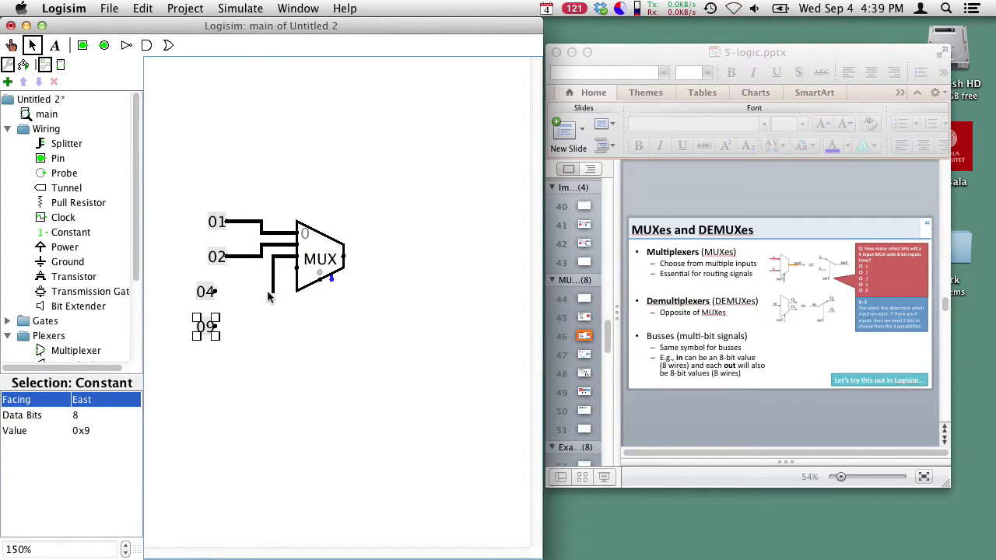
{"action": "mouse_move", "coordinate": [219, 327]}
{"action": "left_mouse_down"}
{"action": "mouse_move", "coordinate": [284, 327]}
{"action": "mouse_move", "coordinate": [296, 268]}
{"action": "left_mouse_up"}
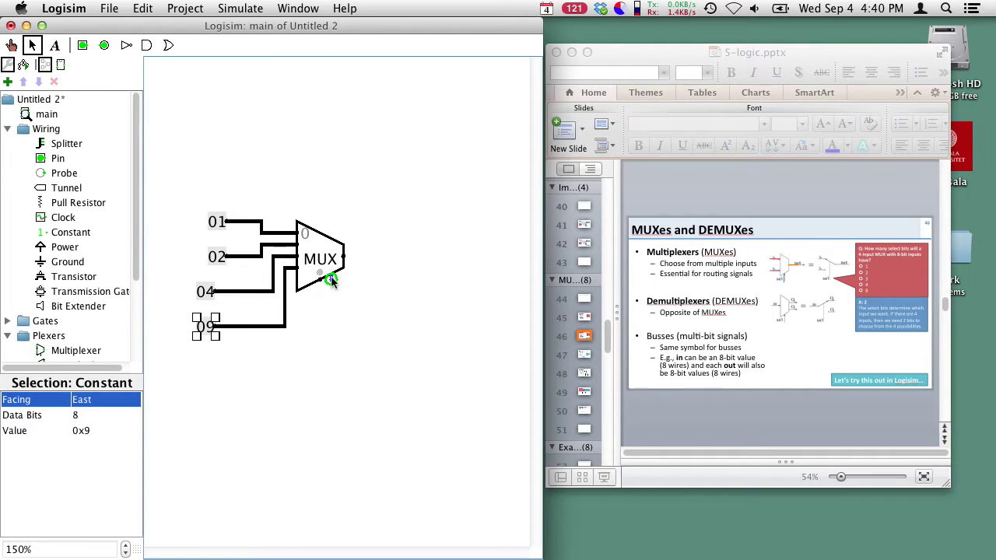
{"action": "left_click", "coordinate": [83, 46]}
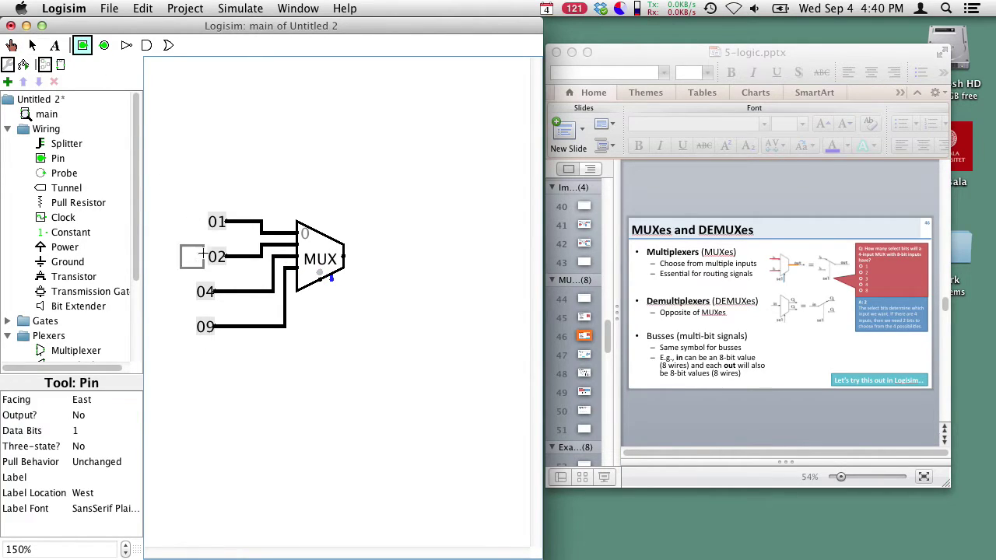
Wire a 2-bit input pin to the multiplexer's select input
{"action": "left_click", "coordinate": [237, 384]}
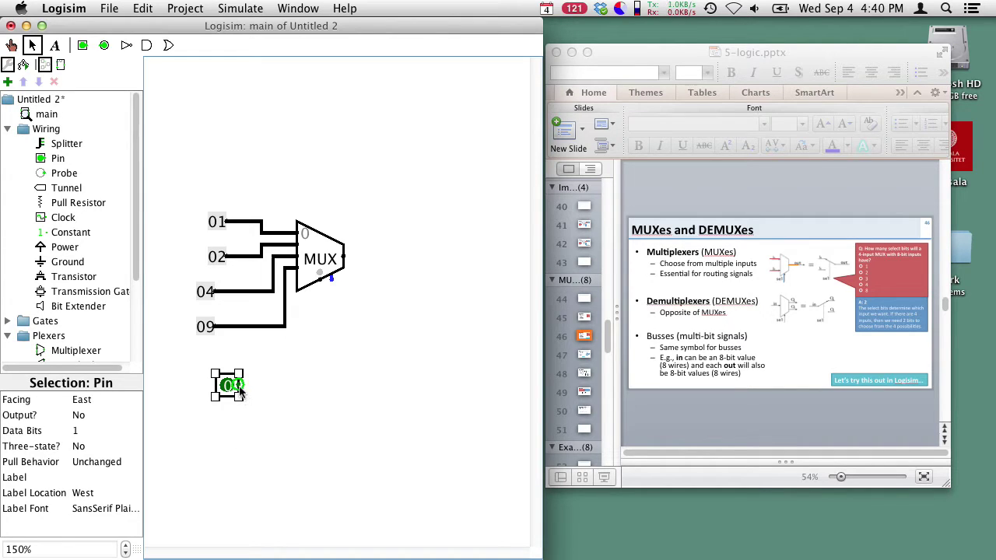
{"action": "left_click_drag", "start_coordinate": [244, 384], "coordinate": [320, 294]}
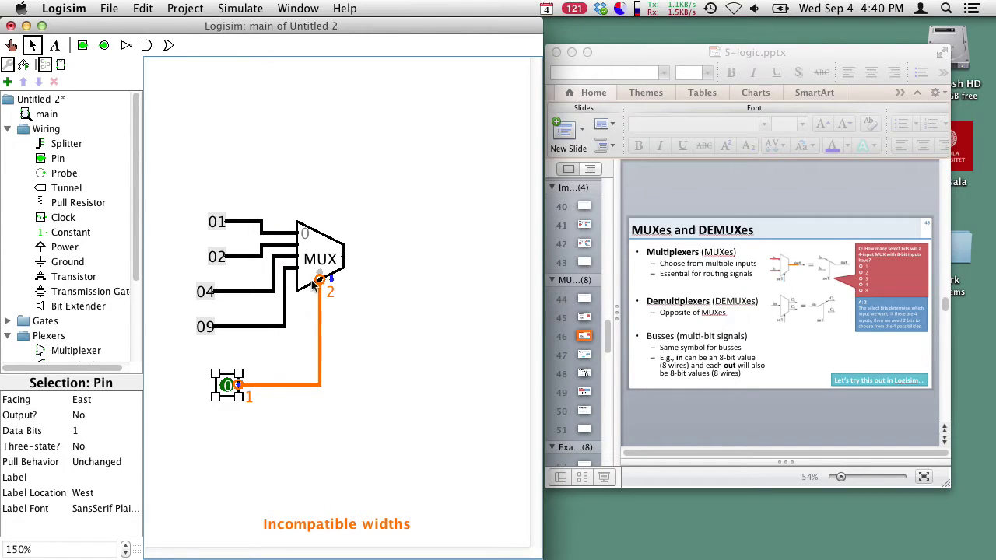
{"action": "left_click", "coordinate": [89, 431]}
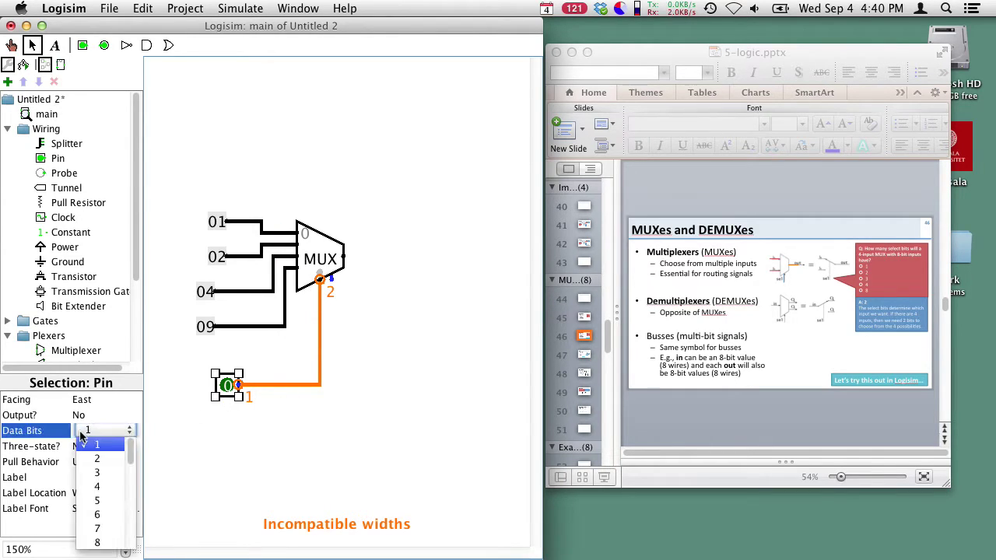
{"action": "left_click", "coordinate": [103, 459]}
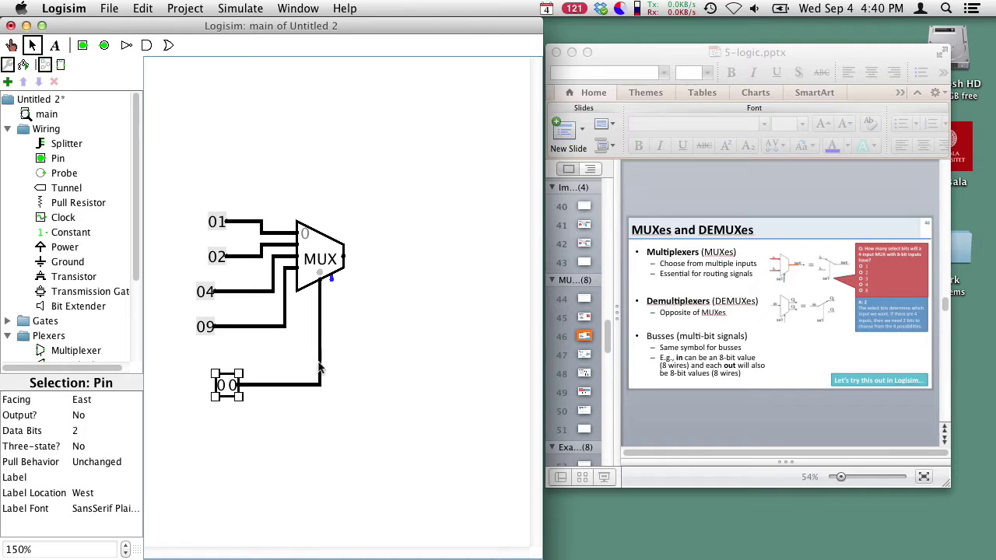
Attach an 8-bit output pin to the multiplexer's output wire
{"action": "left_click_drag", "start_coordinate": [343, 256], "coordinate": [391, 256]}
{"action": "left_click", "coordinate": [104, 45]}
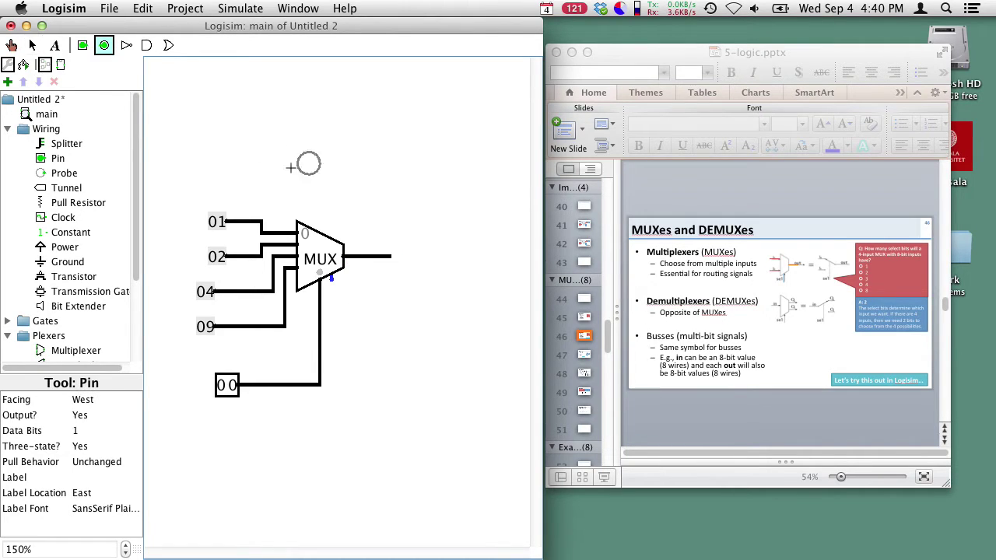
{"action": "left_click", "coordinate": [401, 257]}
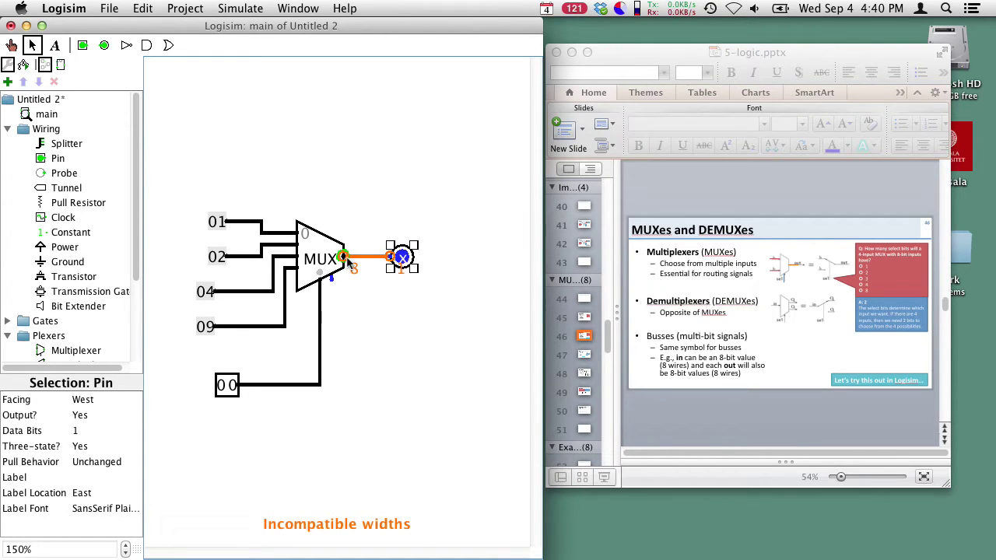
{"action": "left_click", "coordinate": [124, 430]}
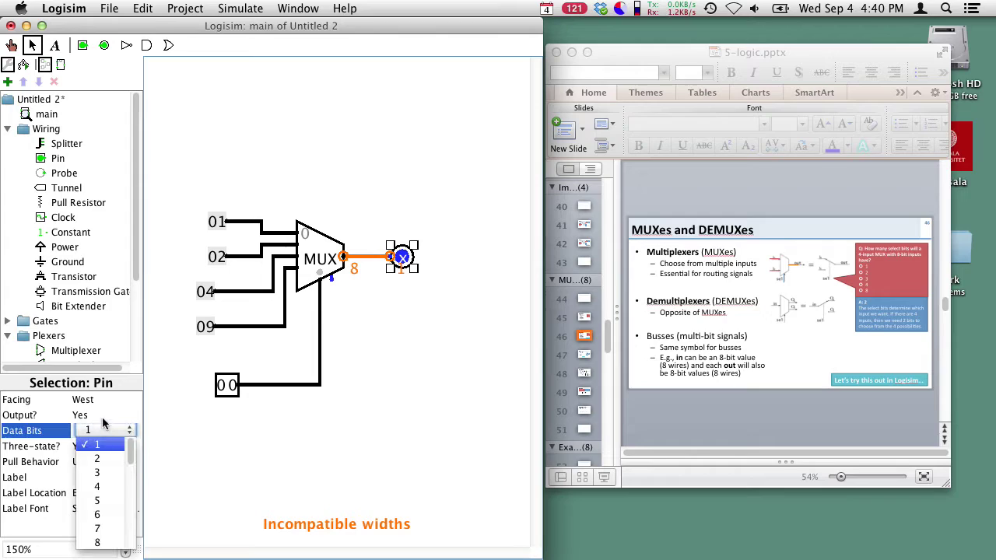
{"action": "left_click", "coordinate": [97, 543]}
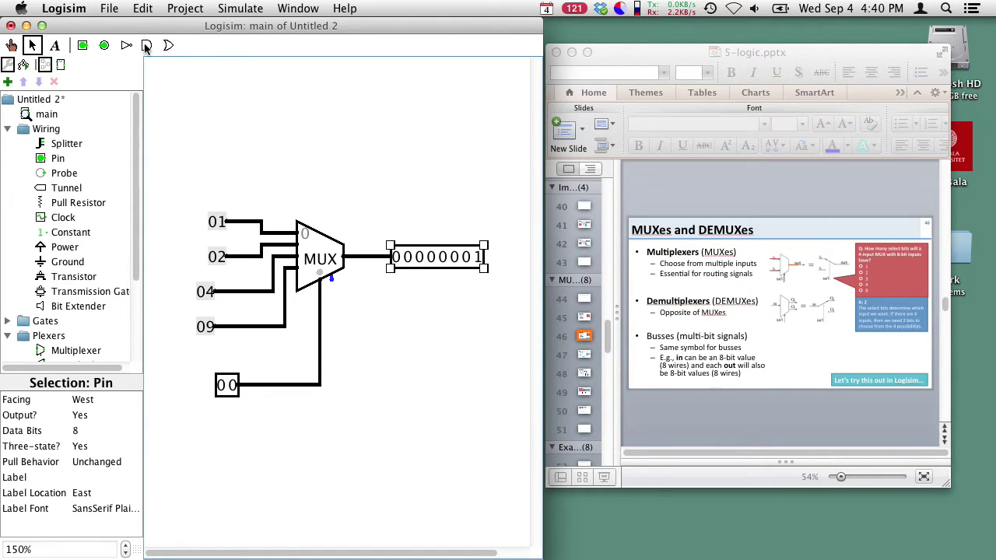
Reset the simulation and poke the select pin through 01, 00 and 11 to check the output
{"action": "left_click", "coordinate": [12, 47]}
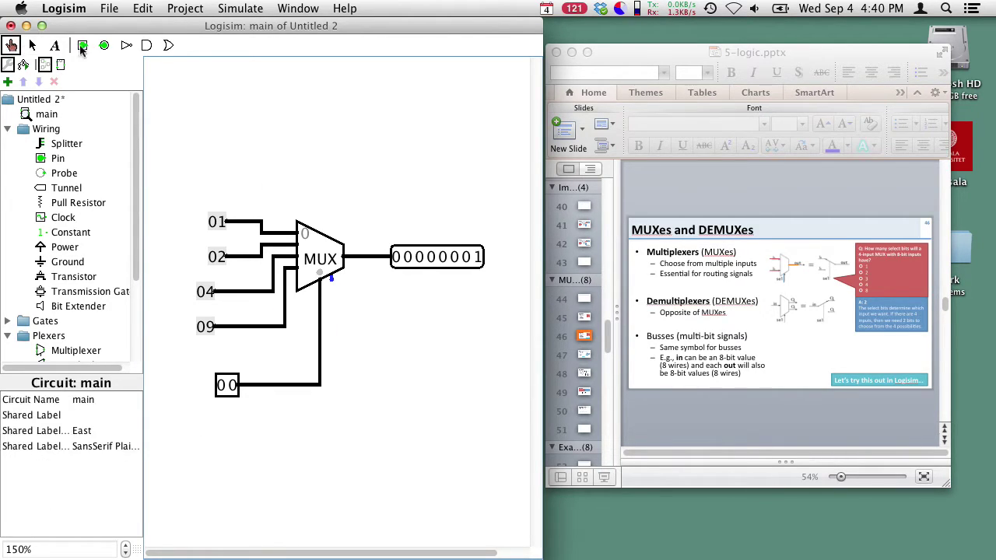
{"action": "left_click", "coordinate": [252, 9]}
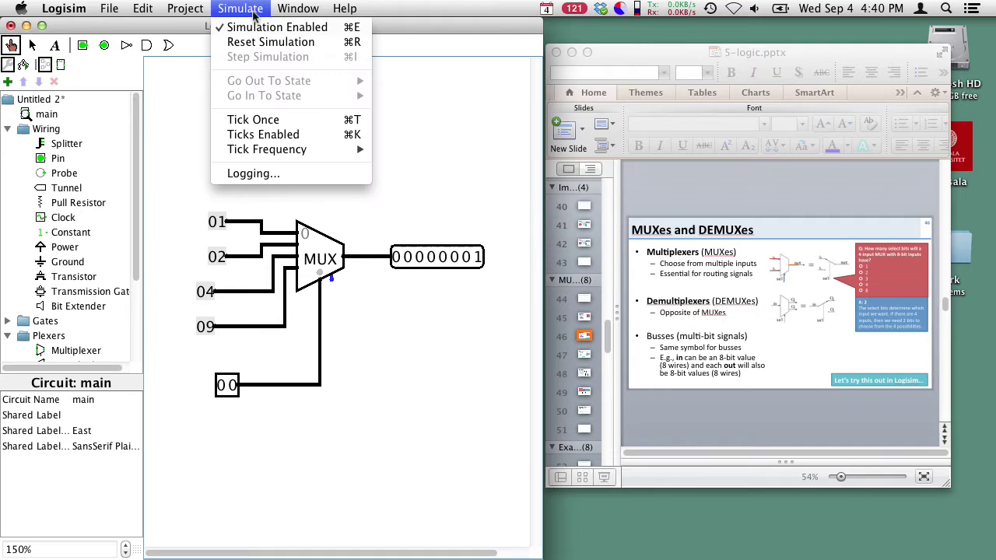
{"action": "left_click", "coordinate": [306, 46]}
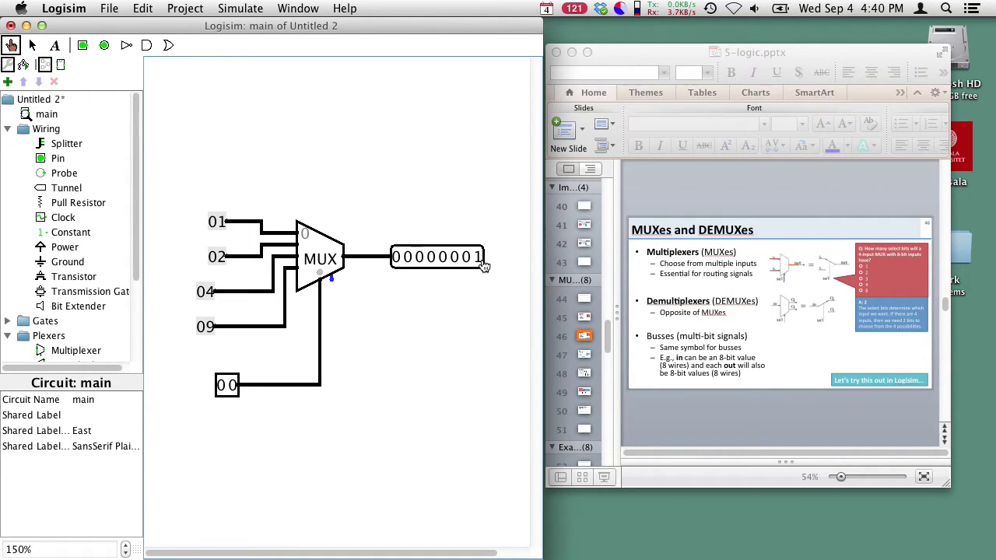
{"action": "left_click", "coordinate": [235, 388]}
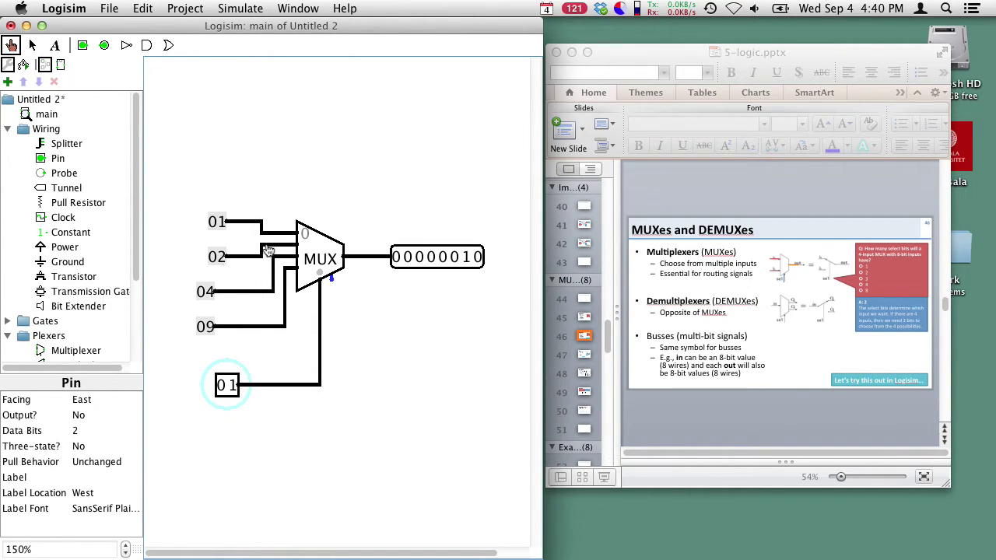
{"action": "left_click", "coordinate": [230, 388]}
{"action": "left_click", "coordinate": [233, 386]}
Set the multiplexer's Include Enable option to No
{"action": "left_click", "coordinate": [32, 45]}
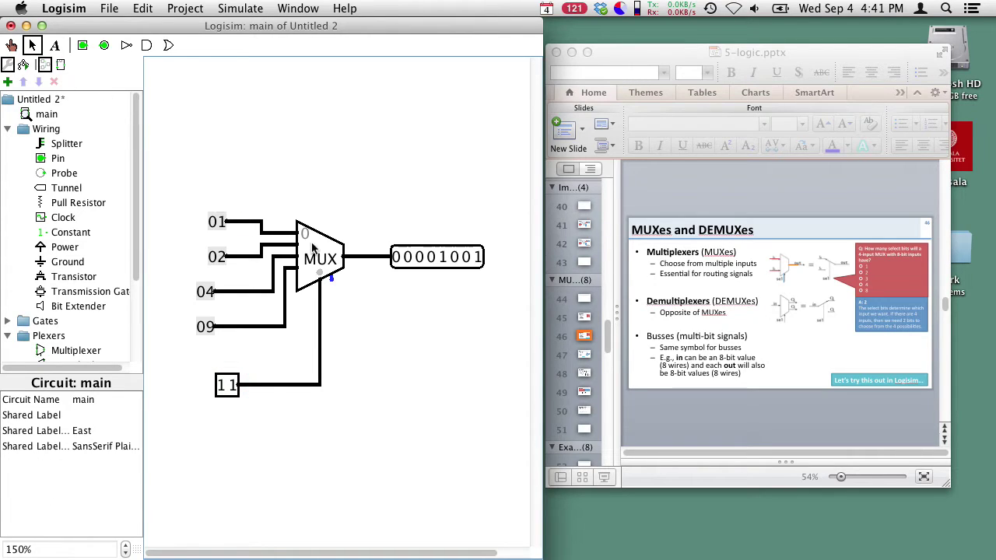
{"action": "left_click", "coordinate": [331, 283]}
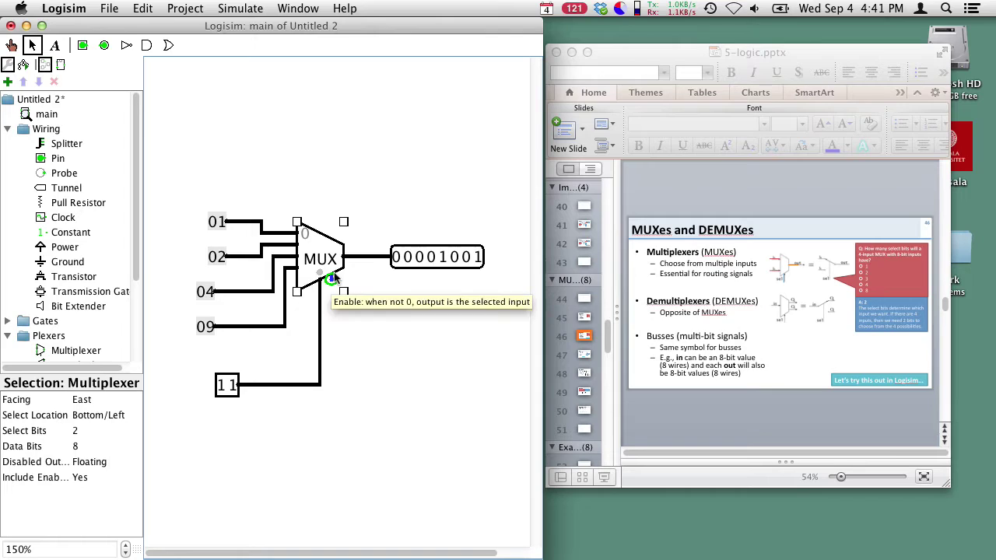
{"action": "left_click", "coordinate": [88, 478]}
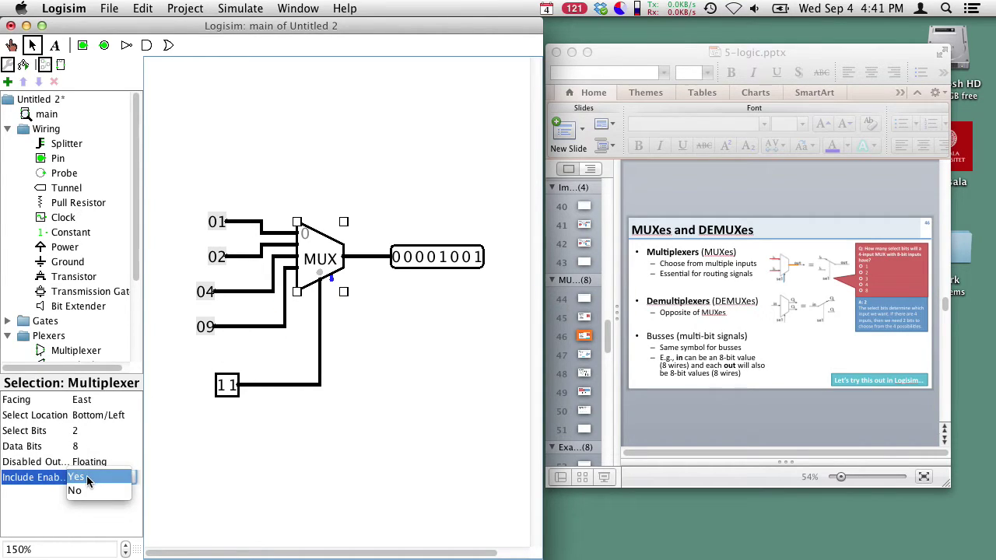
{"action": "left_click", "coordinate": [77, 490]}
{"action": "left_click", "coordinate": [329, 371]}
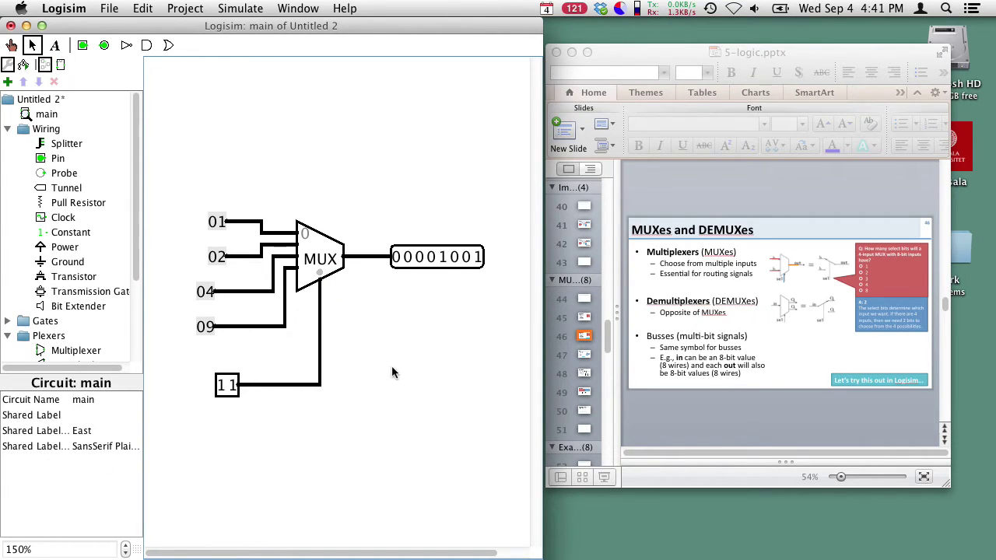
Bring the PowerPoint presentation back to the front
{"action": "left_click", "coordinate": [656, 415]}
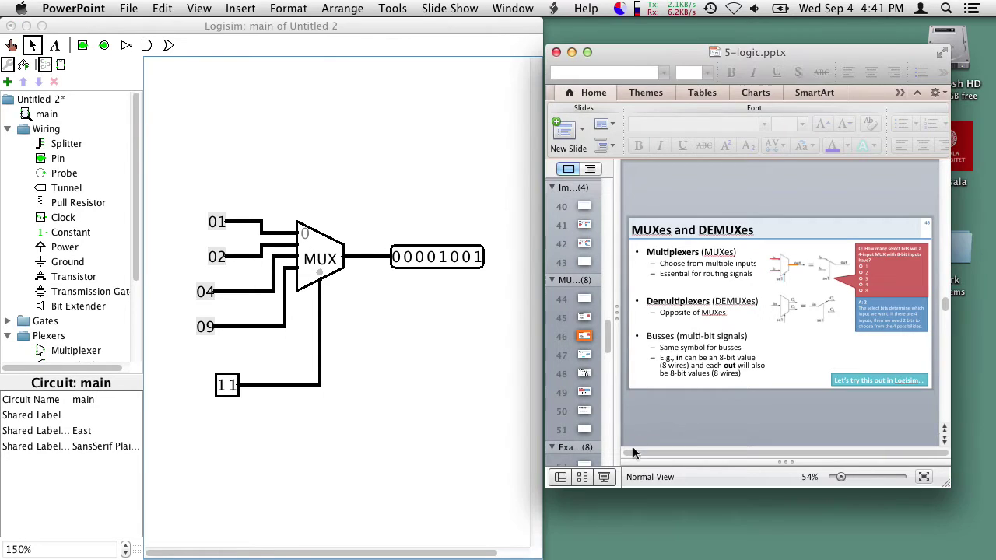